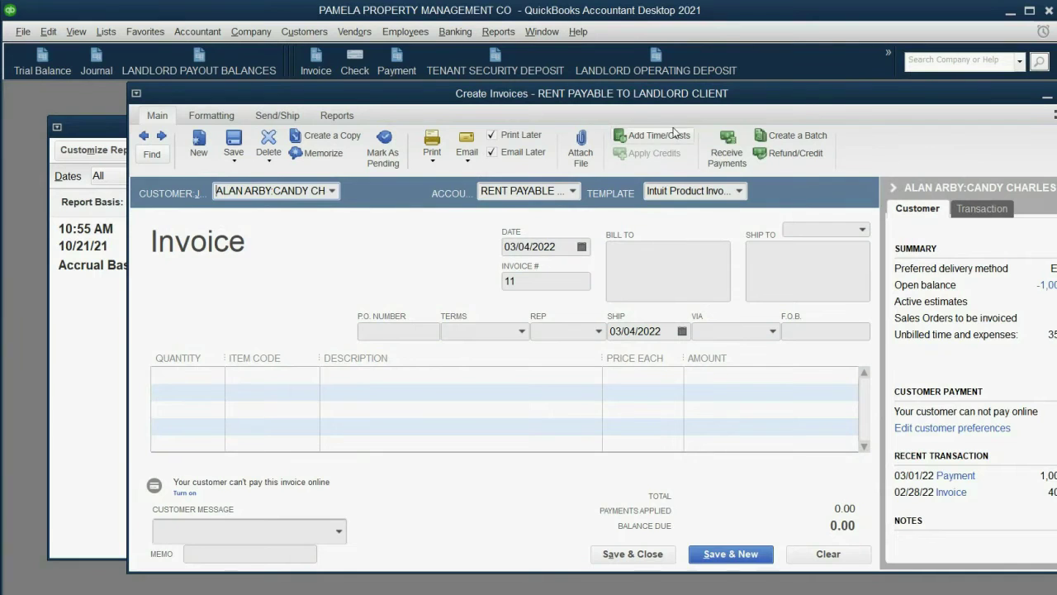
Add the tenant's billable 03/04/2022 STAPLES expense of 350.00 from Time/Costs to the invoice.
drag(681, 100, 617, 108)
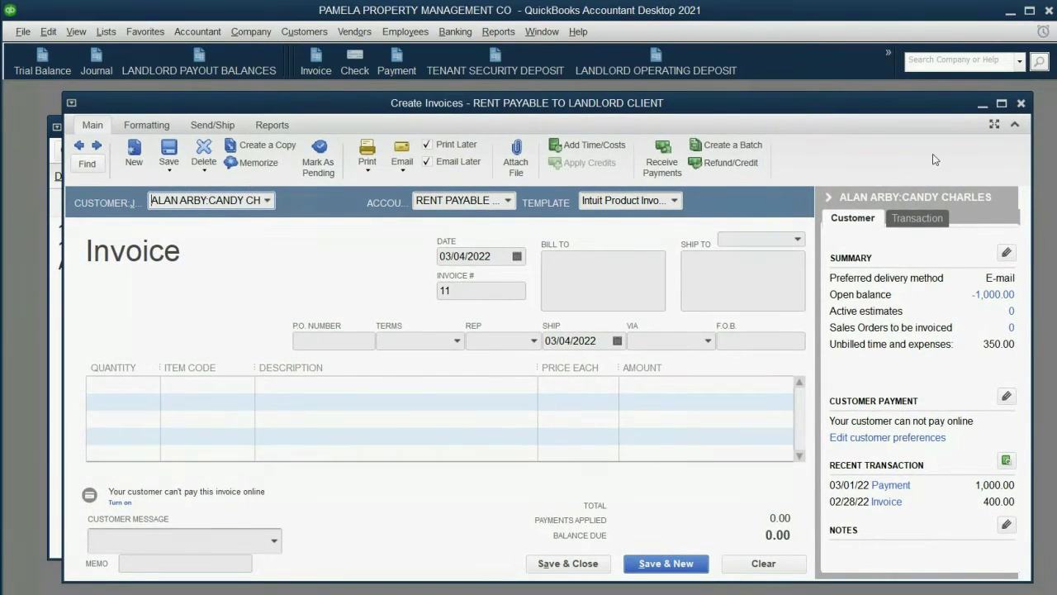
click(1015, 123)
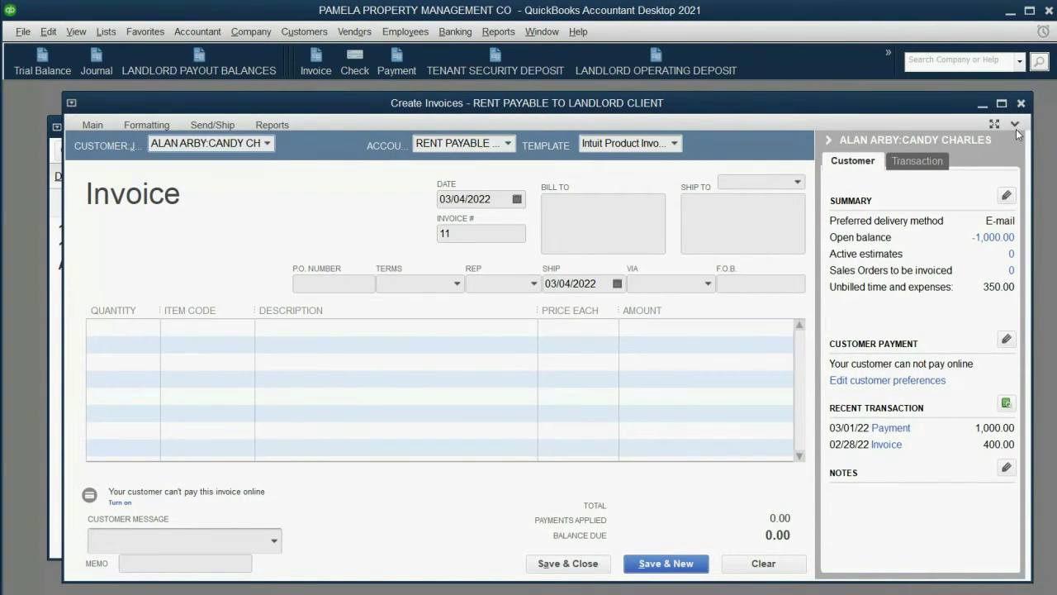
click(1016, 124)
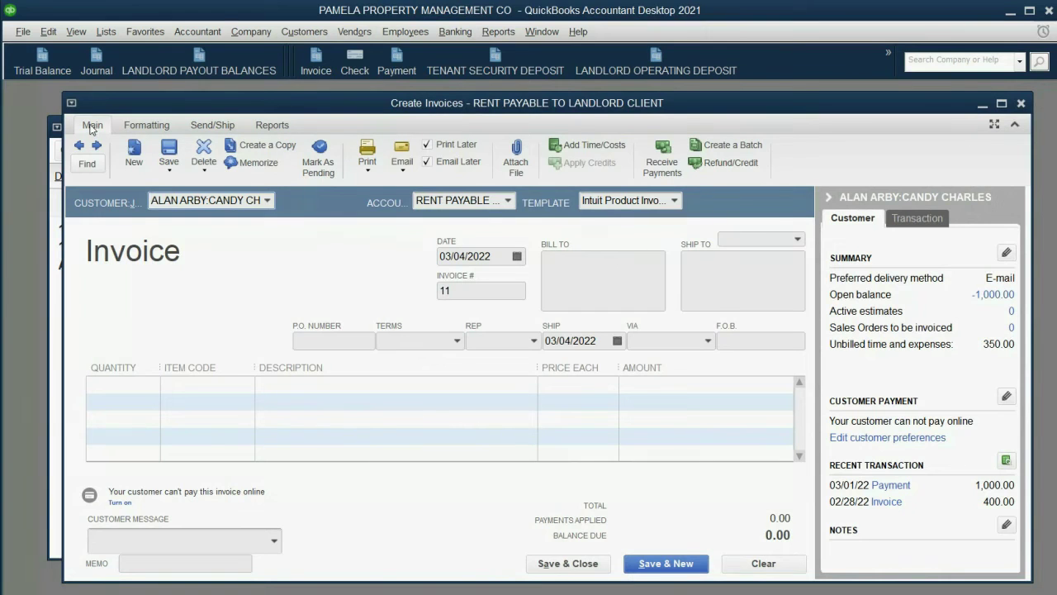
click(593, 145)
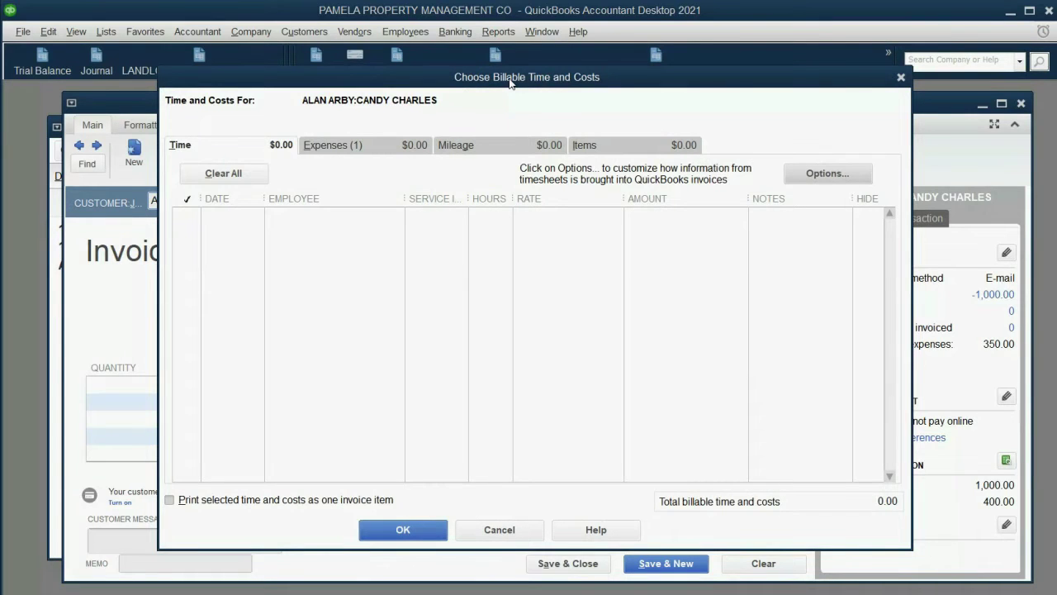
click(380, 143)
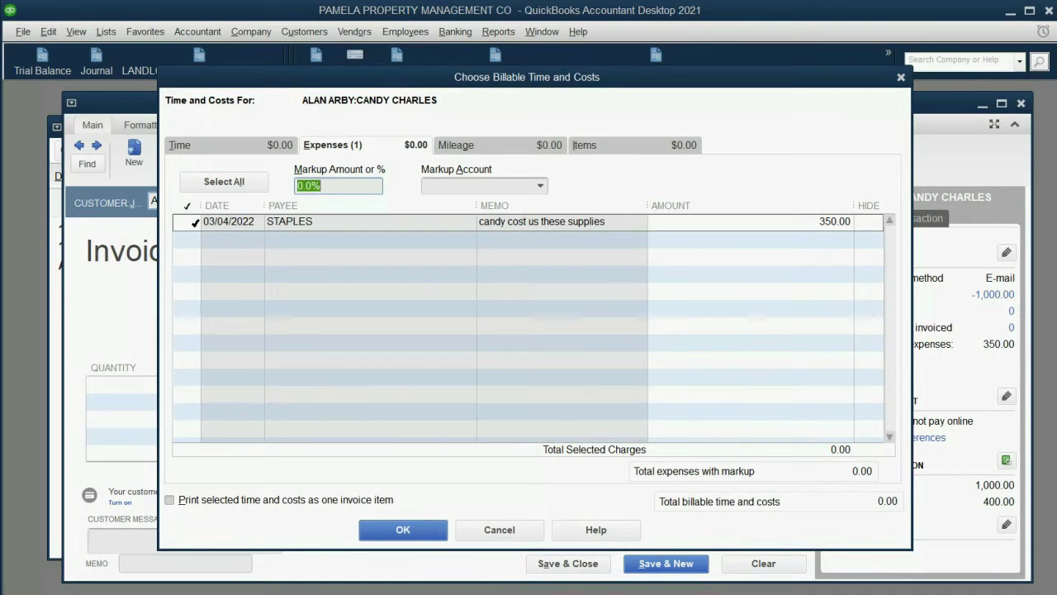
click(191, 222)
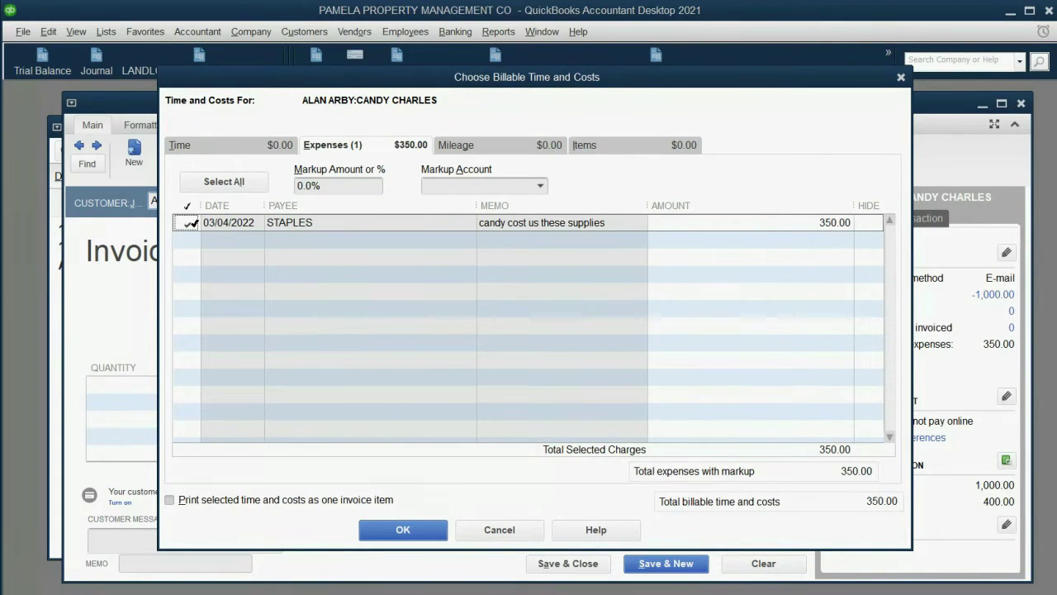
click(399, 532)
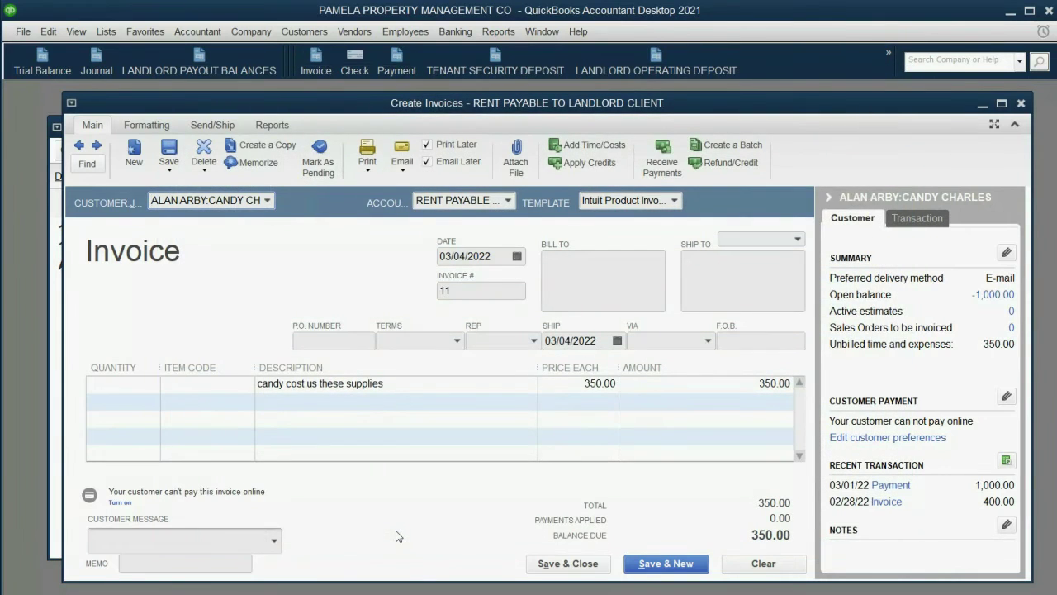
Copy the supplies line's description from the invoice into the invoice's Memo field.
click(422, 383)
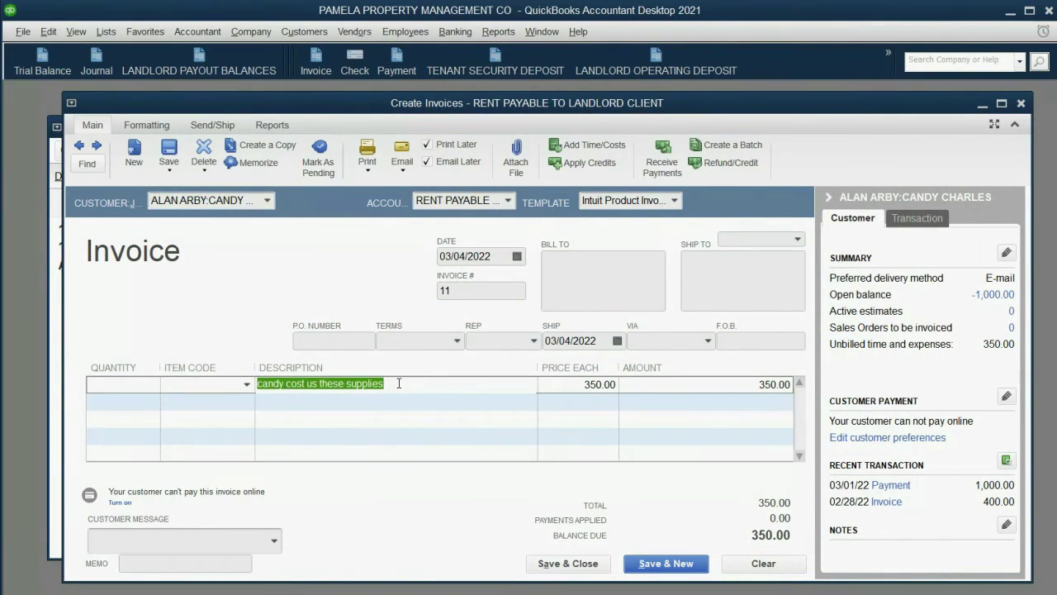
click(399, 383)
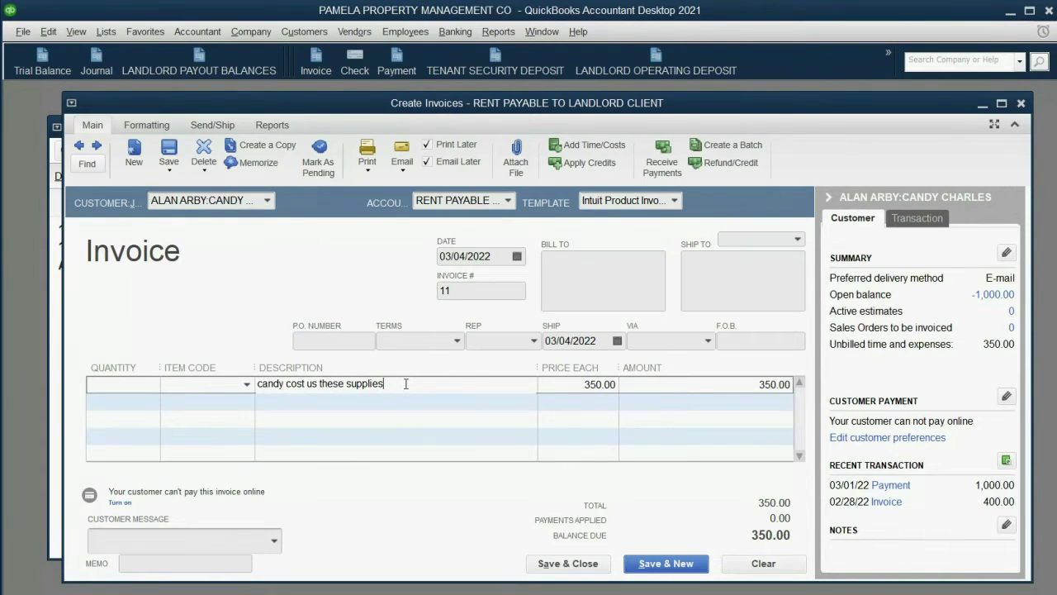
drag(392, 383, 262, 382)
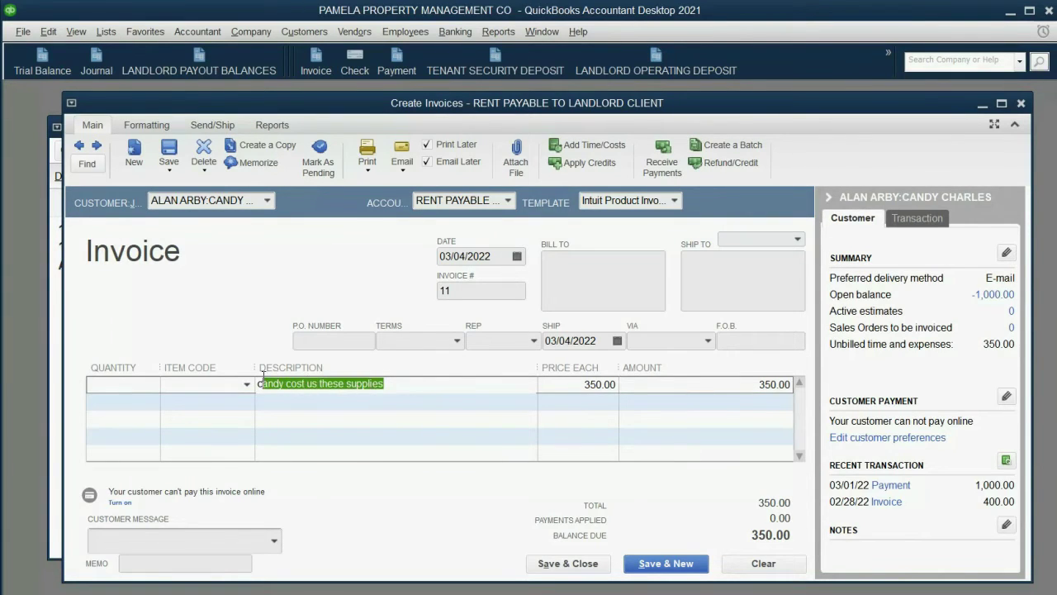
drag(388, 383, 268, 387)
right_click(272, 386)
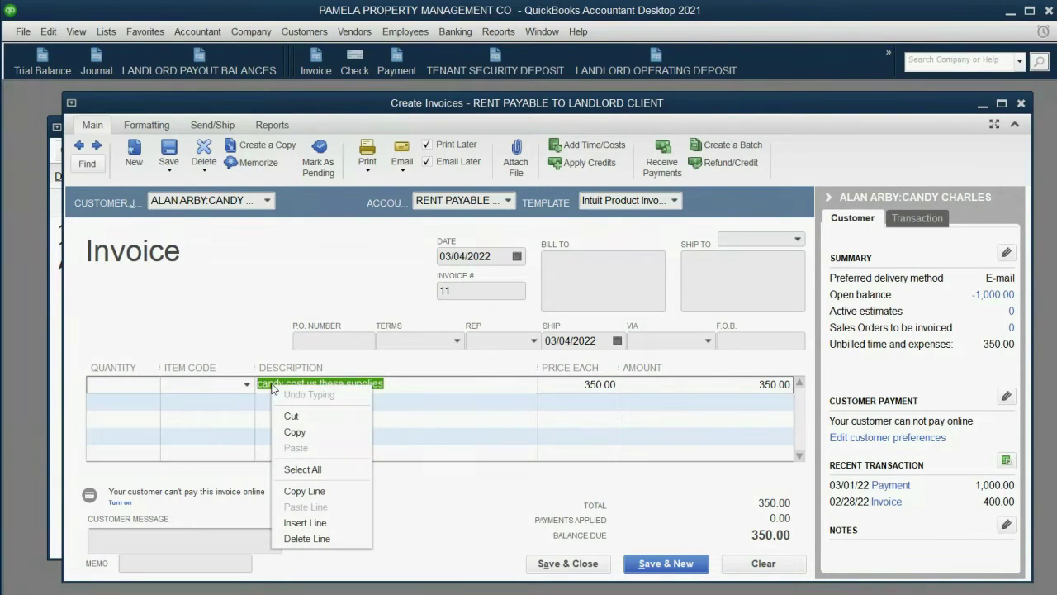
click(294, 432)
click(189, 563)
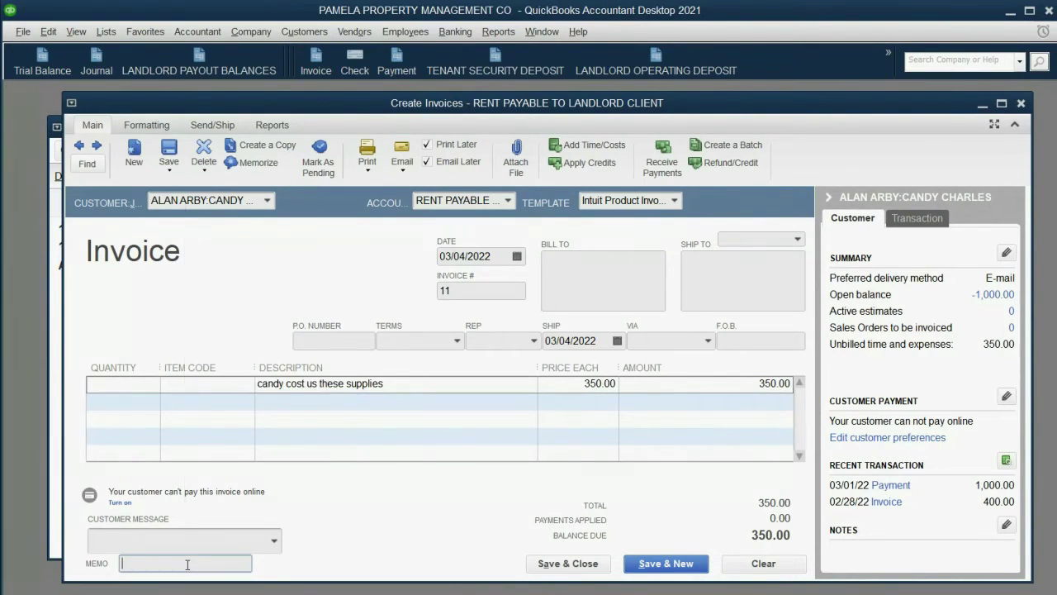
right_click(189, 564)
click(252, 271)
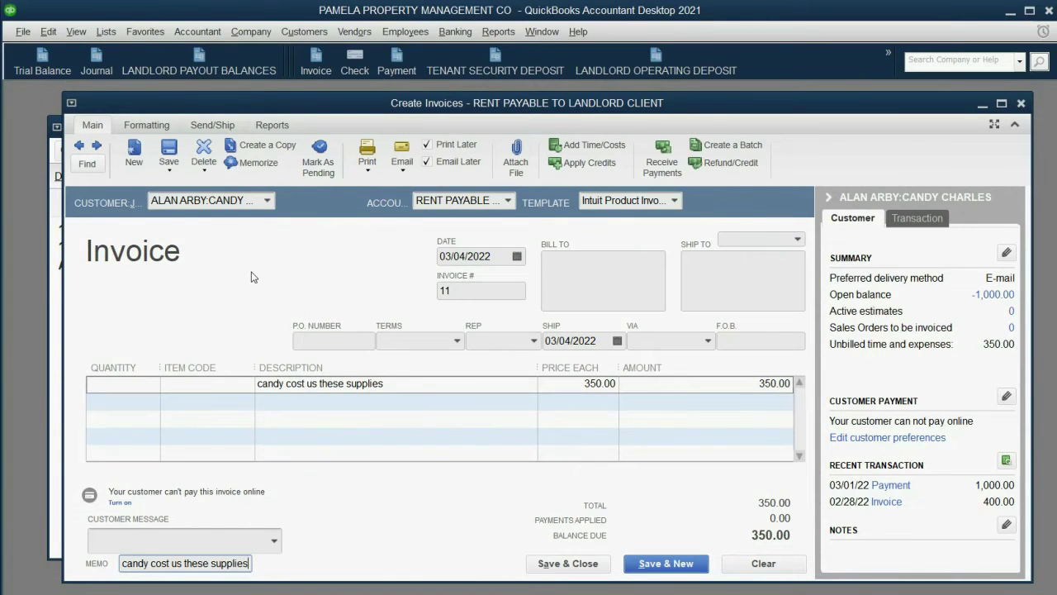
Set the invoice's account to TENANT SECURITY DEPOSIT, and save and close the invoice.
click(512, 206)
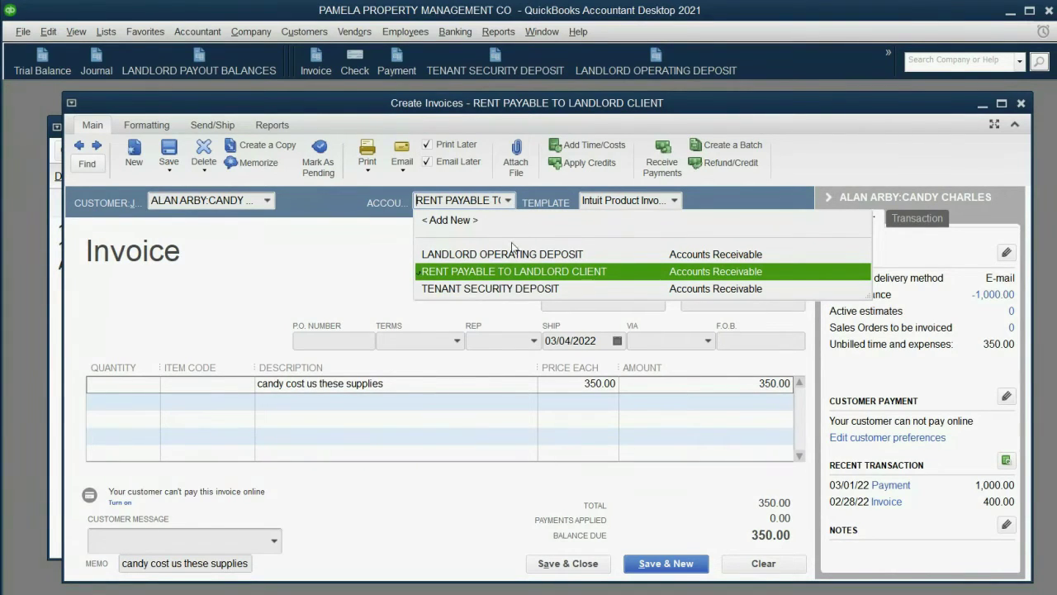
click(503, 289)
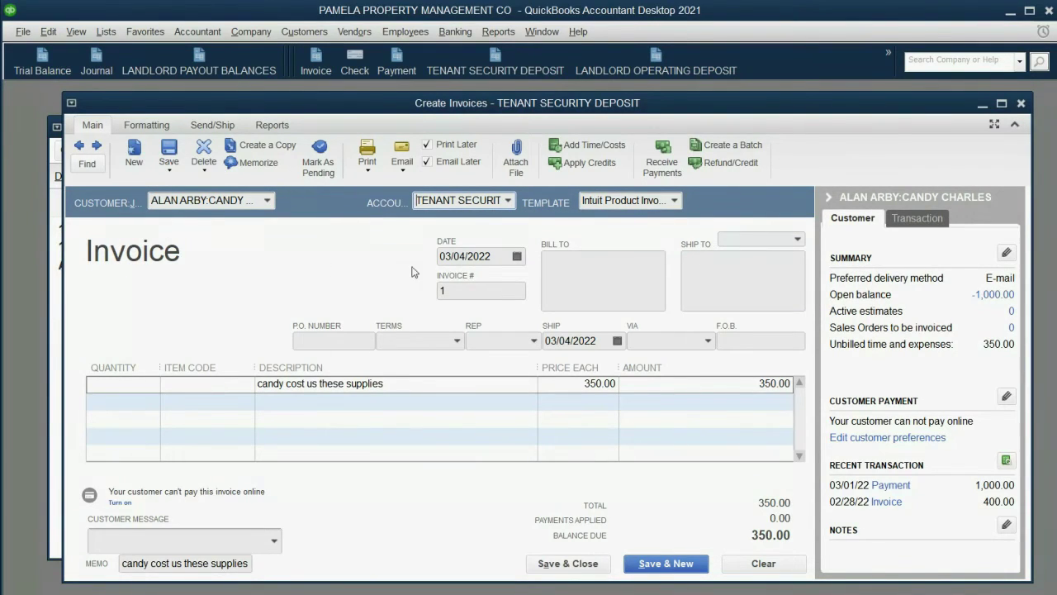
click(510, 202)
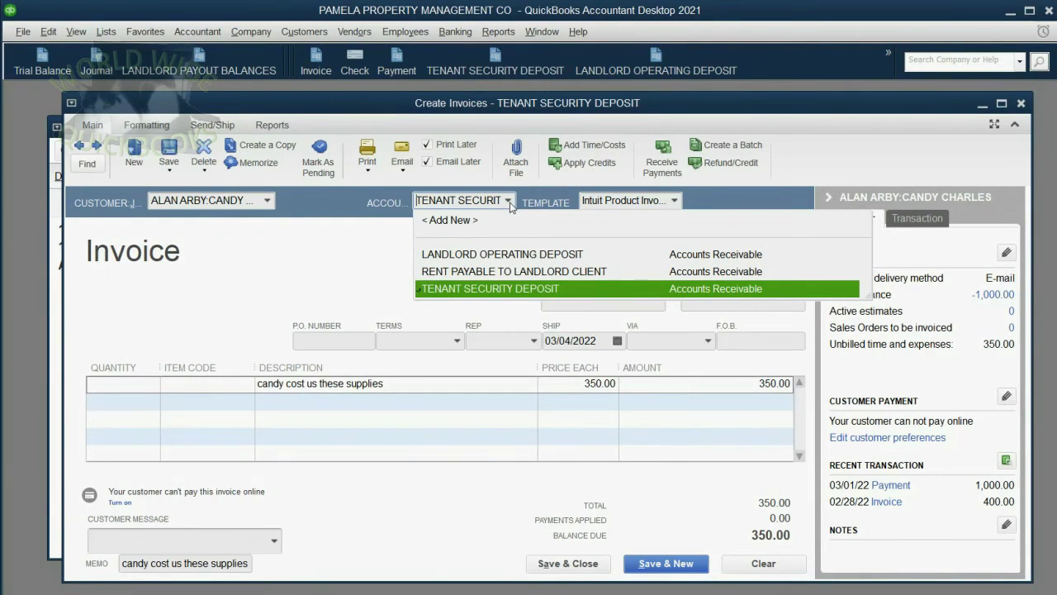
click(479, 289)
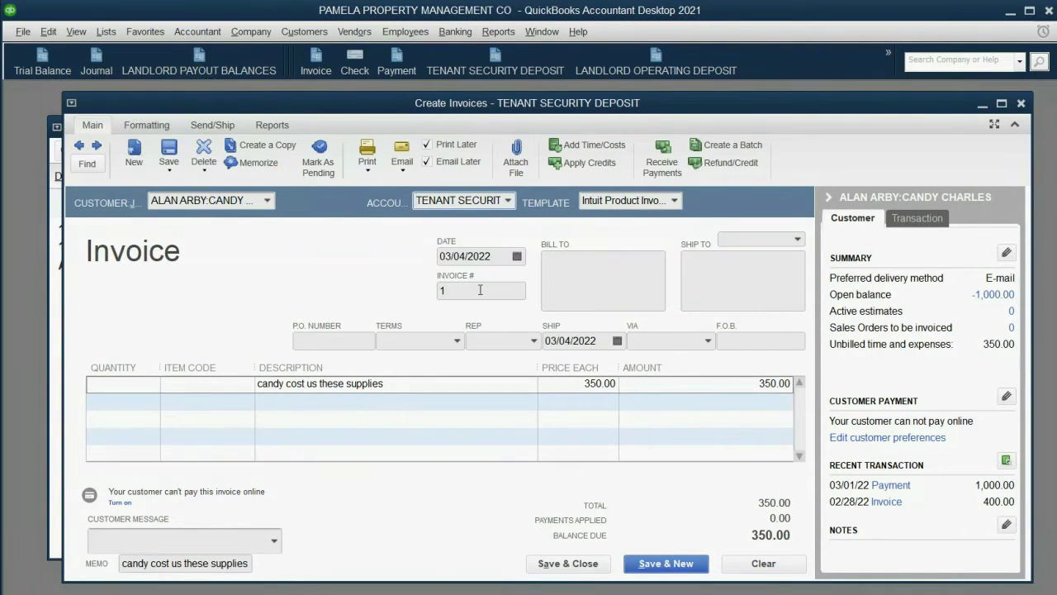
click(564, 563)
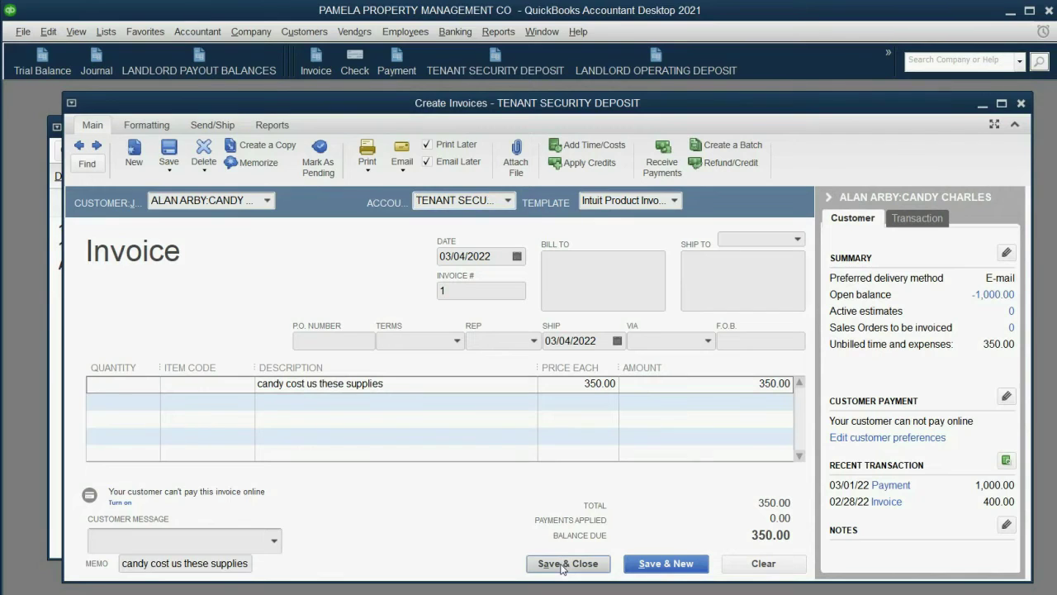
click(289, 228)
click(563, 565)
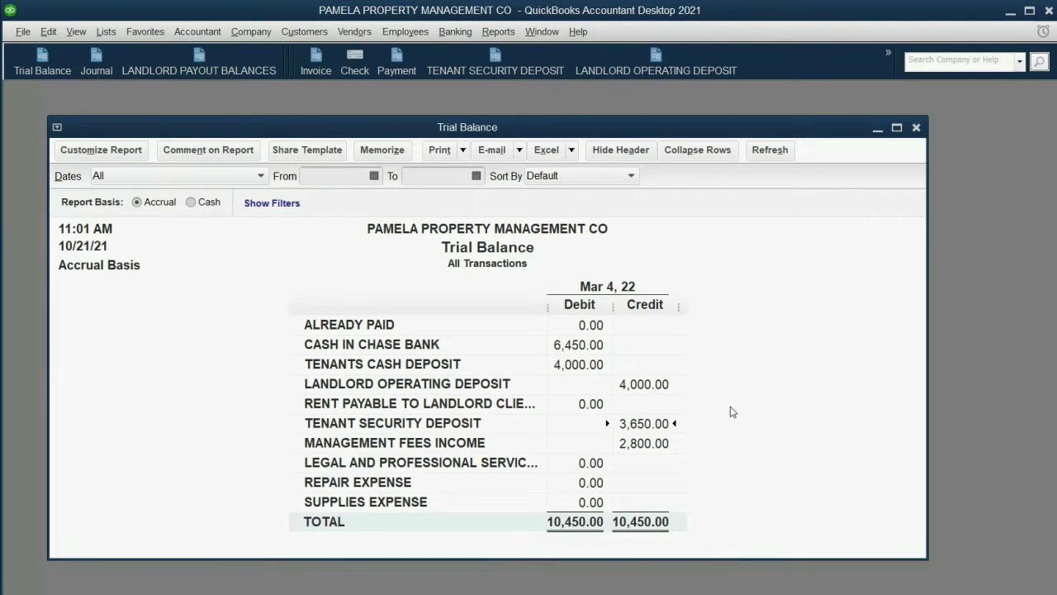
Open the TENANT SECURITY DEPOSIT report to review the invoiced tenant's transactions, and widen the report window.
mouse_move(632, 132)
mouse_down()
mouse_move(643, 132)
mouse_move(633, 135)
mouse_up()
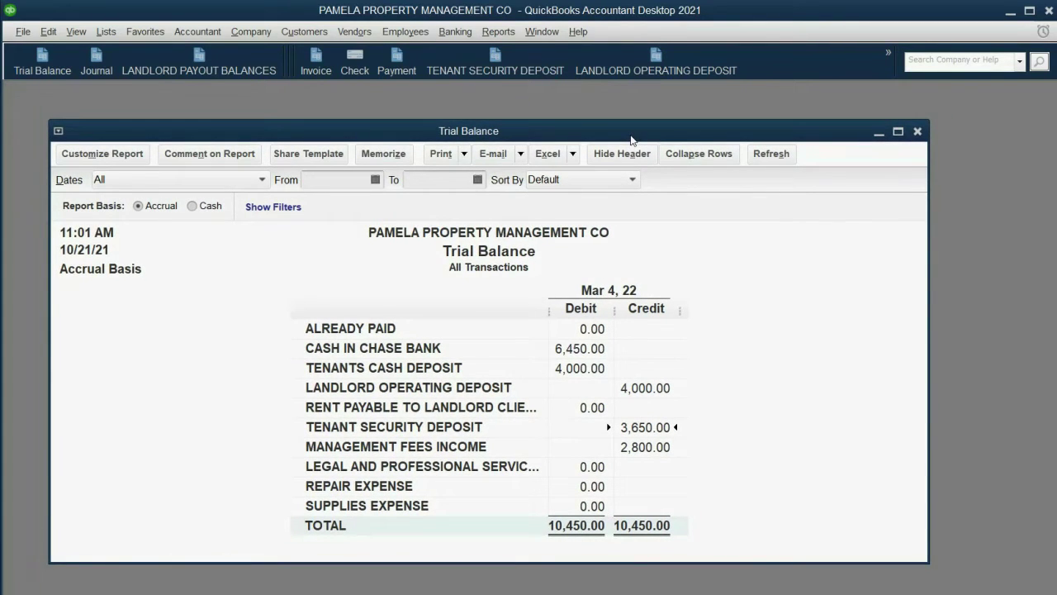
click(502, 63)
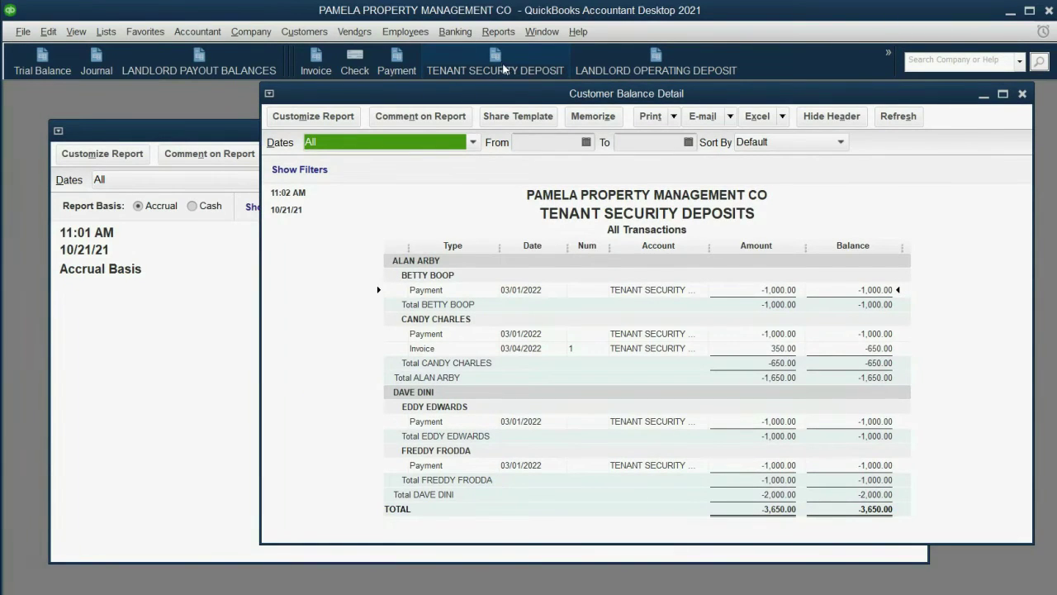
click(452, 322)
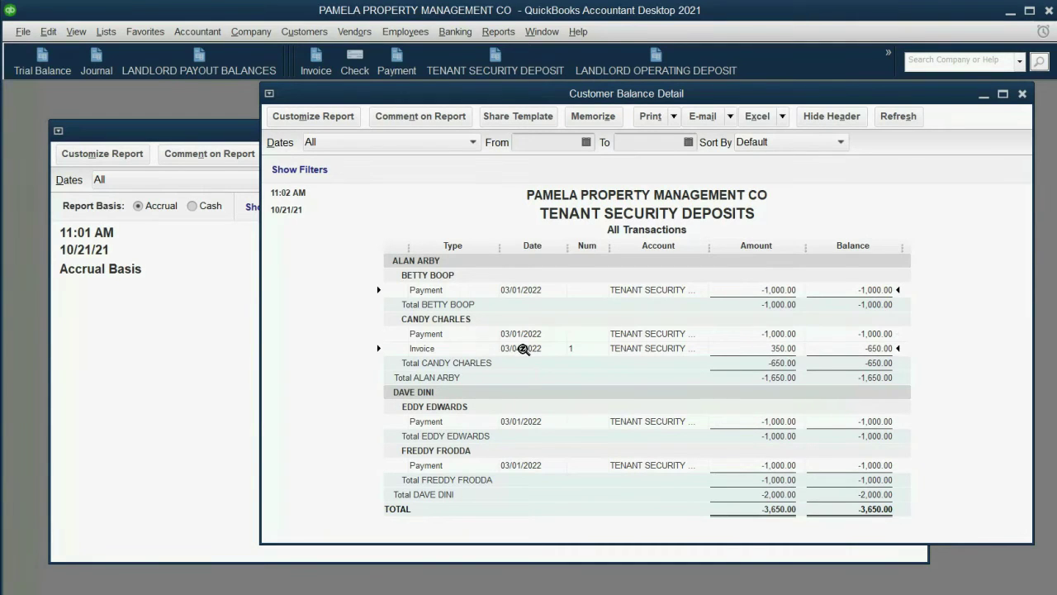
click(793, 363)
click(554, 335)
drag(261, 266, 71, 261)
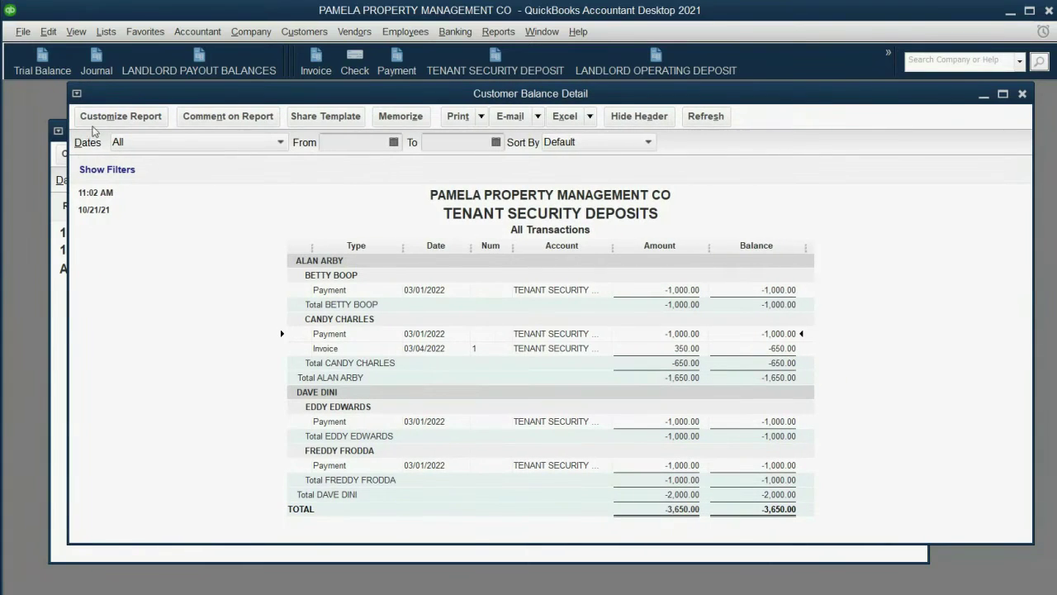
Customize the tenant security deposits report to include the Memo column, and widen that column to fit the full memo text.
click(106, 120)
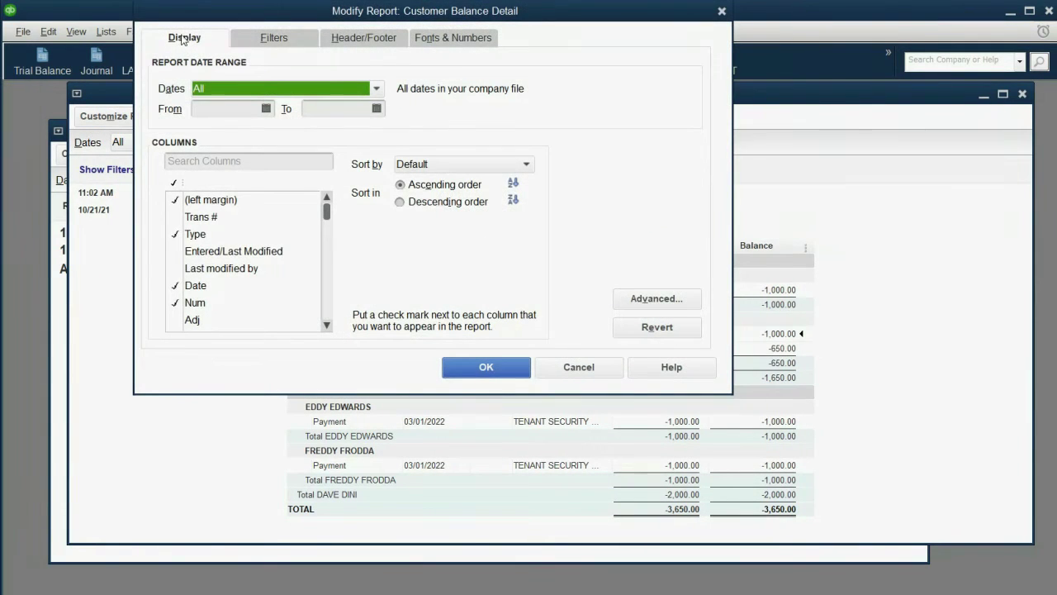
scroll(263, 219, down, 4)
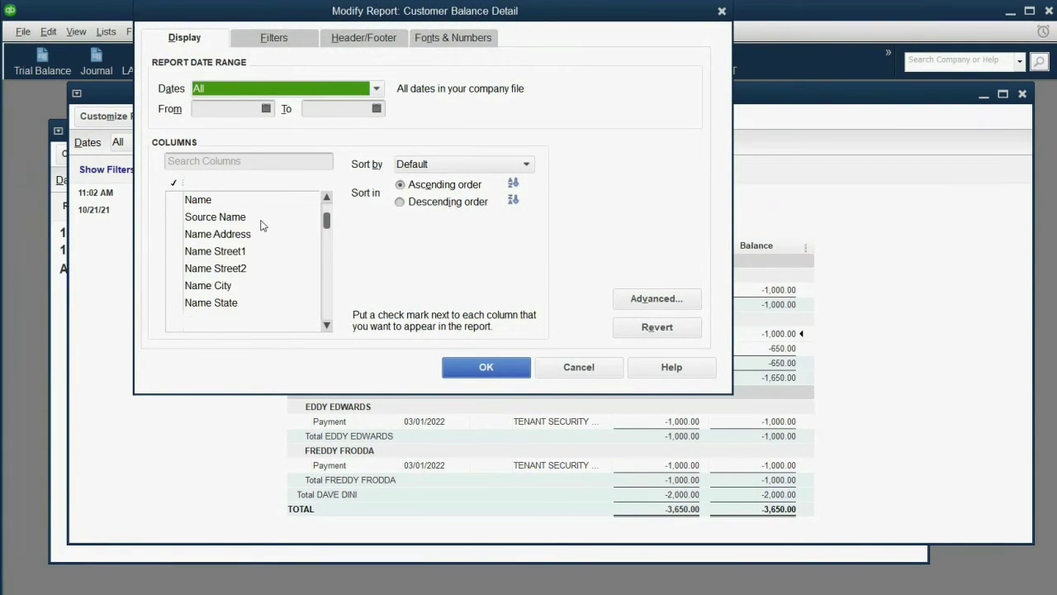
scroll(262, 224, down, 2)
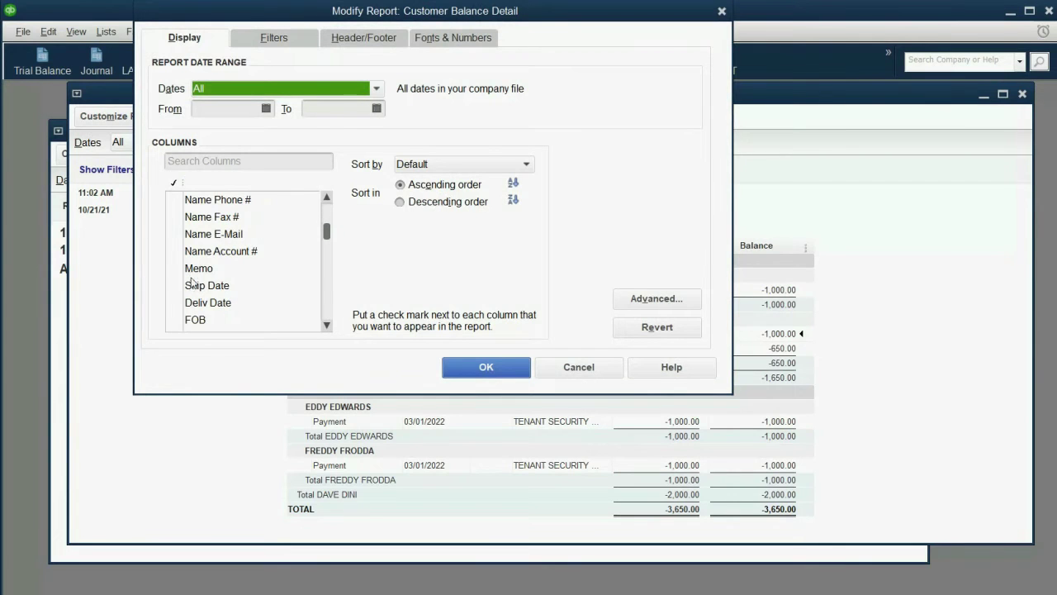
click(204, 269)
click(473, 367)
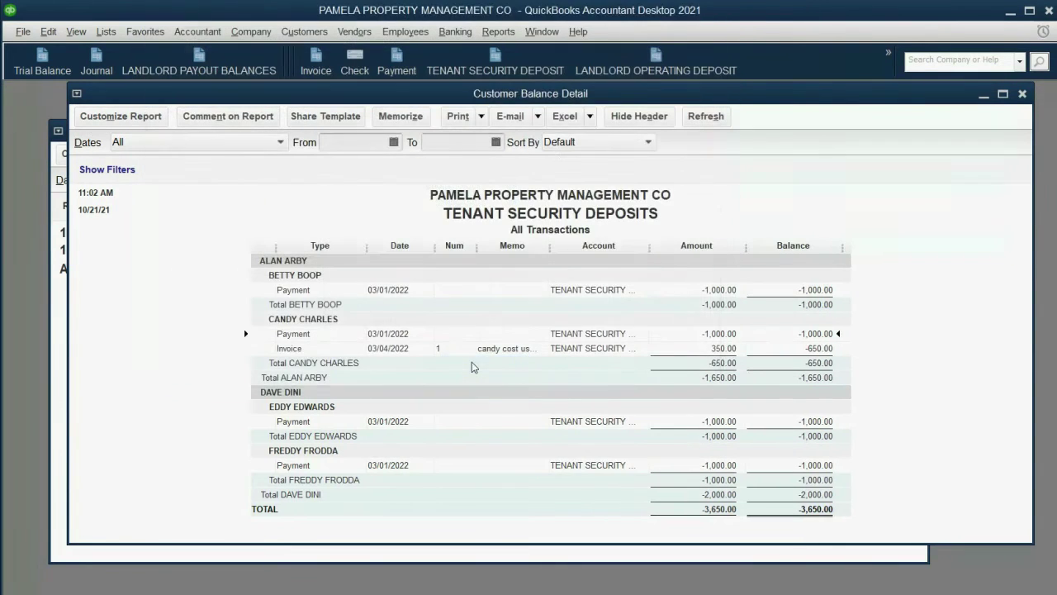
drag(550, 250, 621, 249)
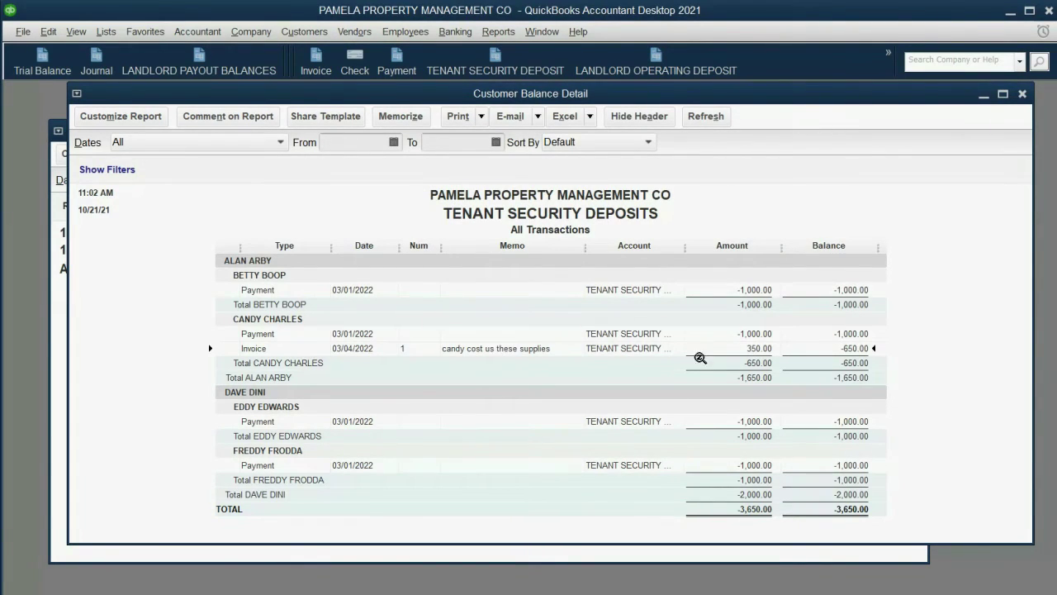
Open the invoiced tenant's 03/01/2022 payment and 03/04/2022 invoice from the report to examine them, closing each one.
click(745, 333)
double_click(745, 333)
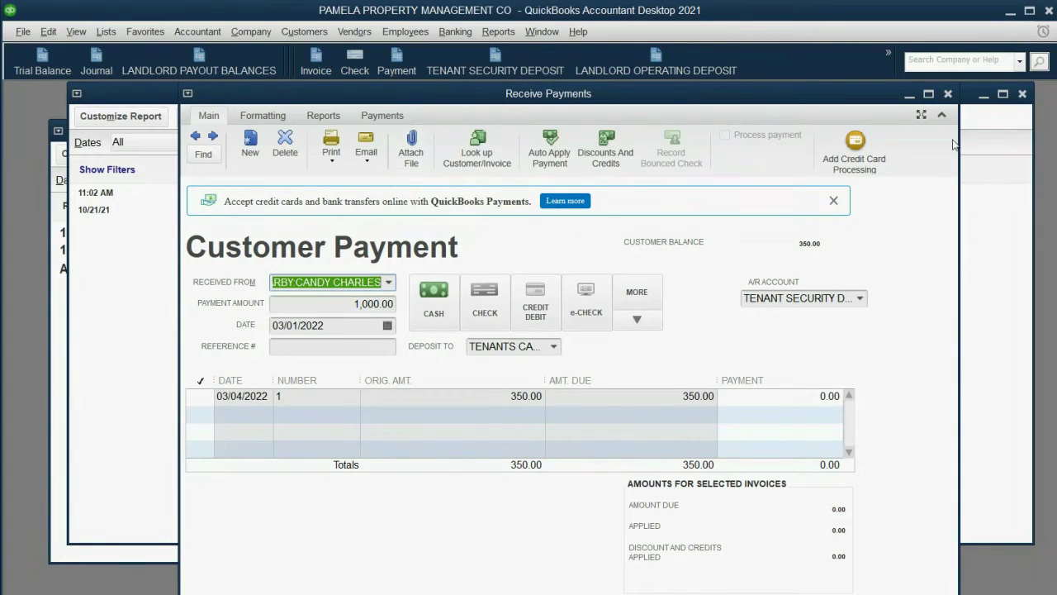
click(948, 94)
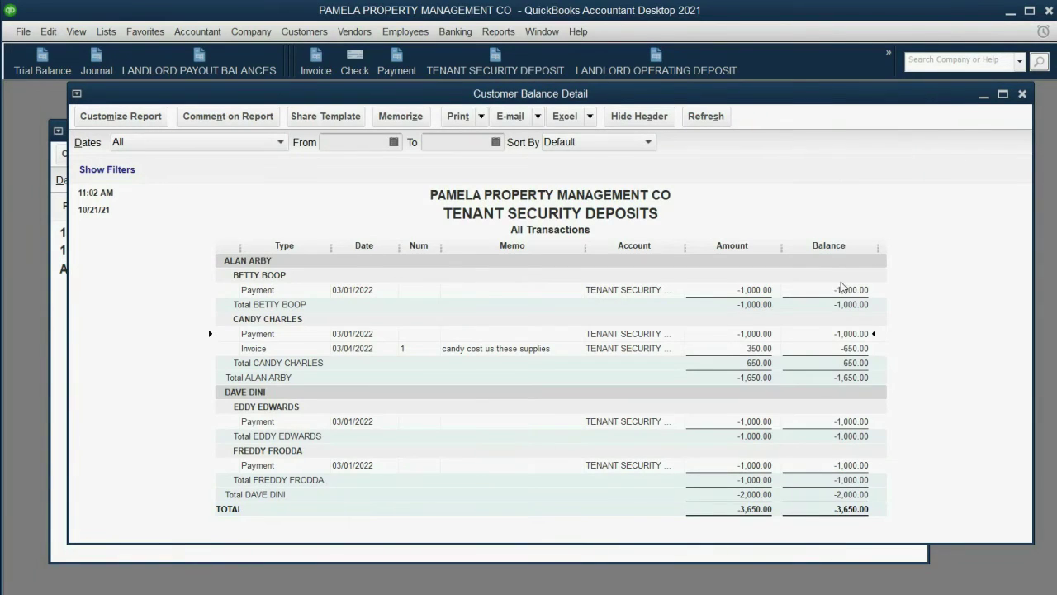
click(750, 349)
click(753, 335)
double_click(507, 350)
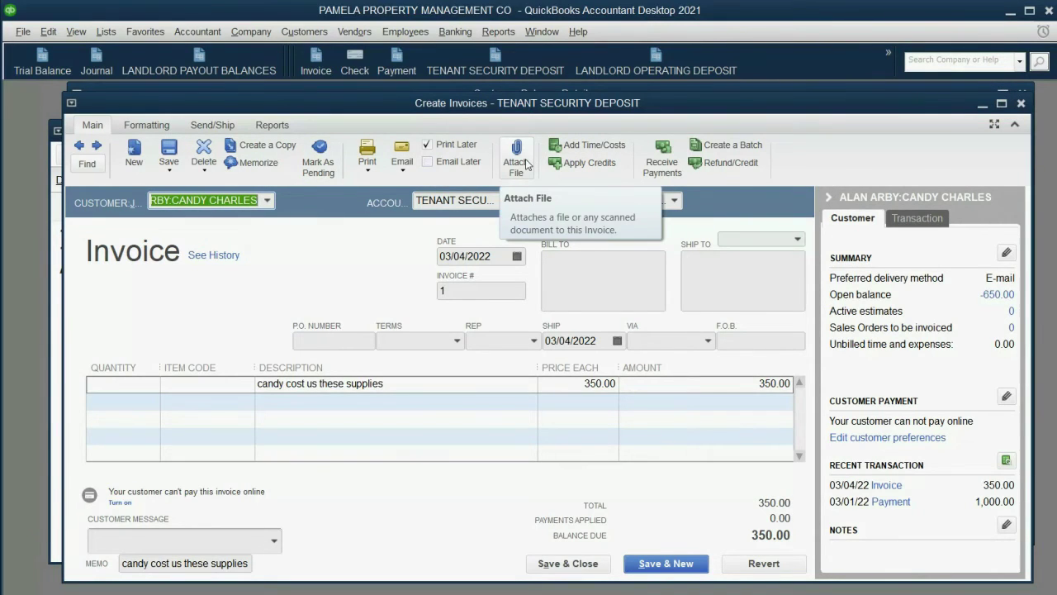
click(1021, 104)
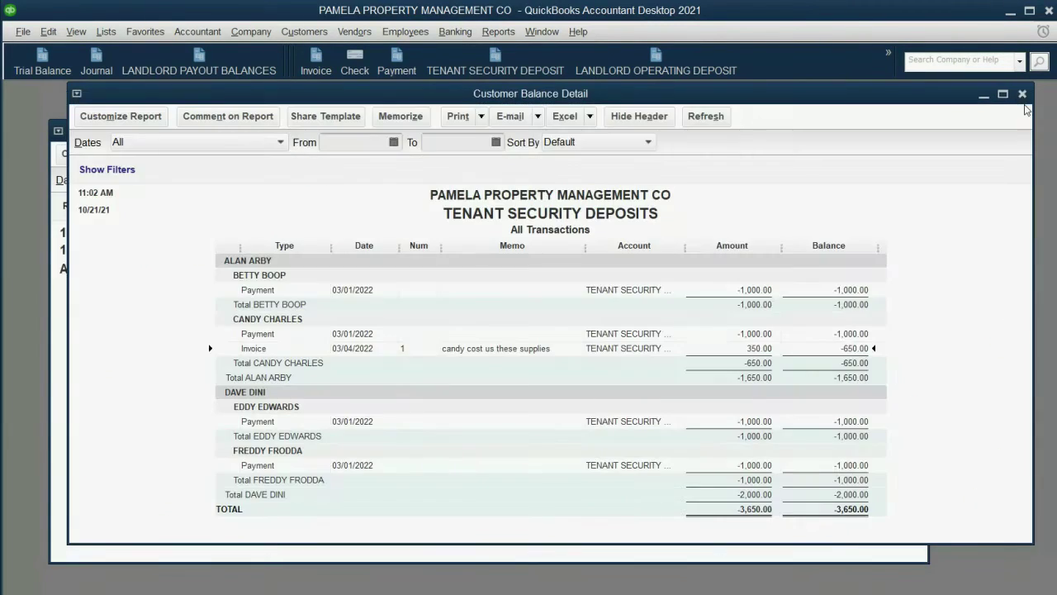
click(758, 362)
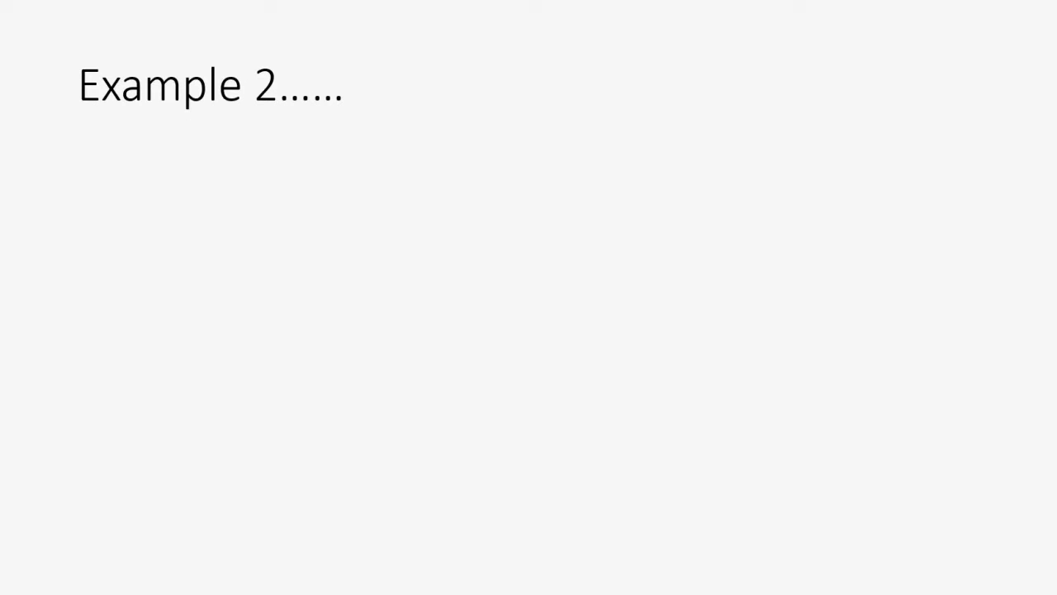
click(760, 146)
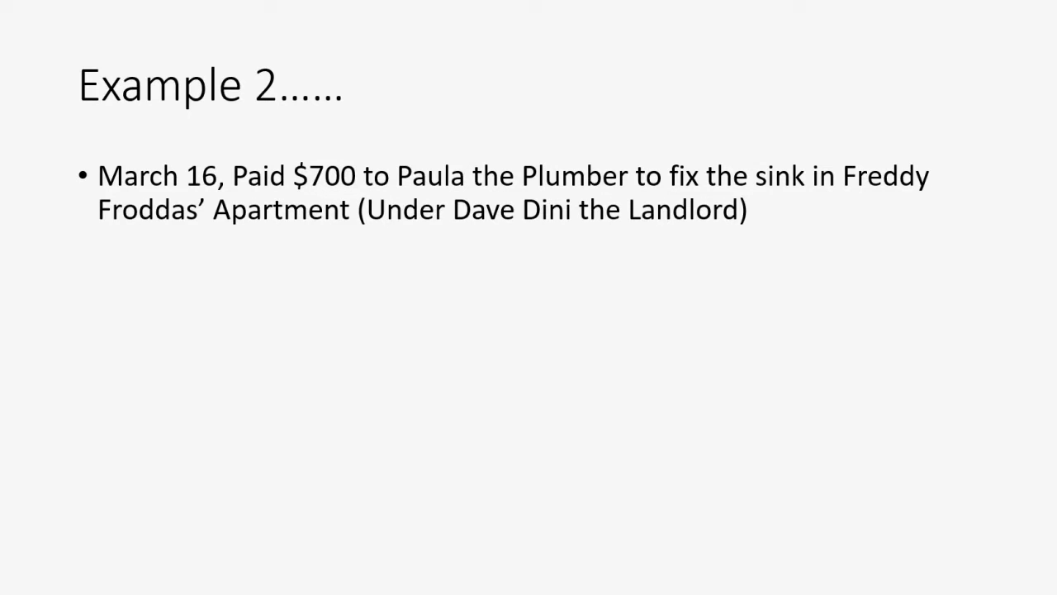
key(space)
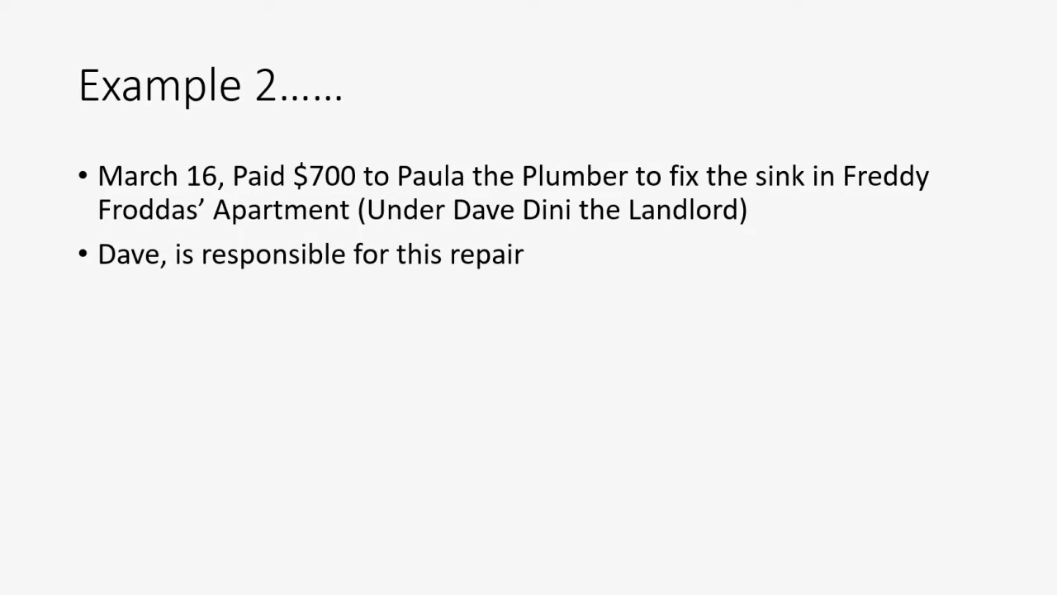